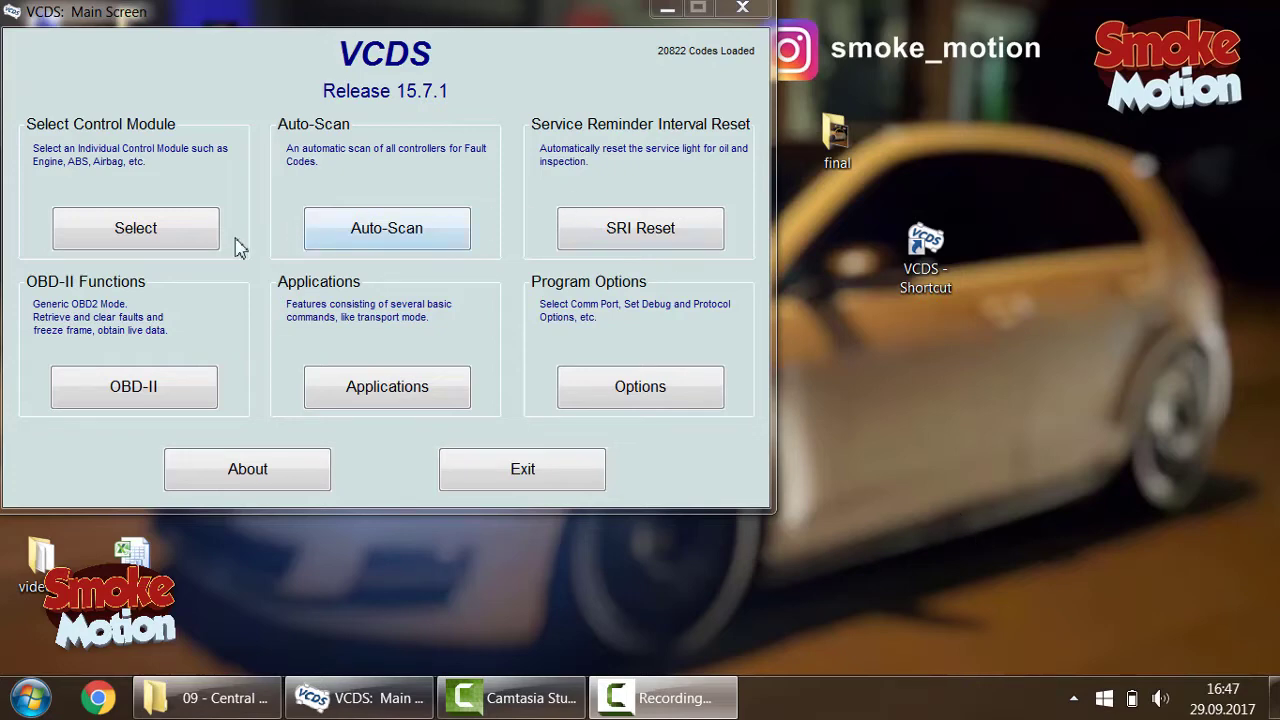
Step: Open the module list and pick the 09-Cent. Elect. controller from the Installed tab
{"action": "left_click", "coordinate": [178, 249]}
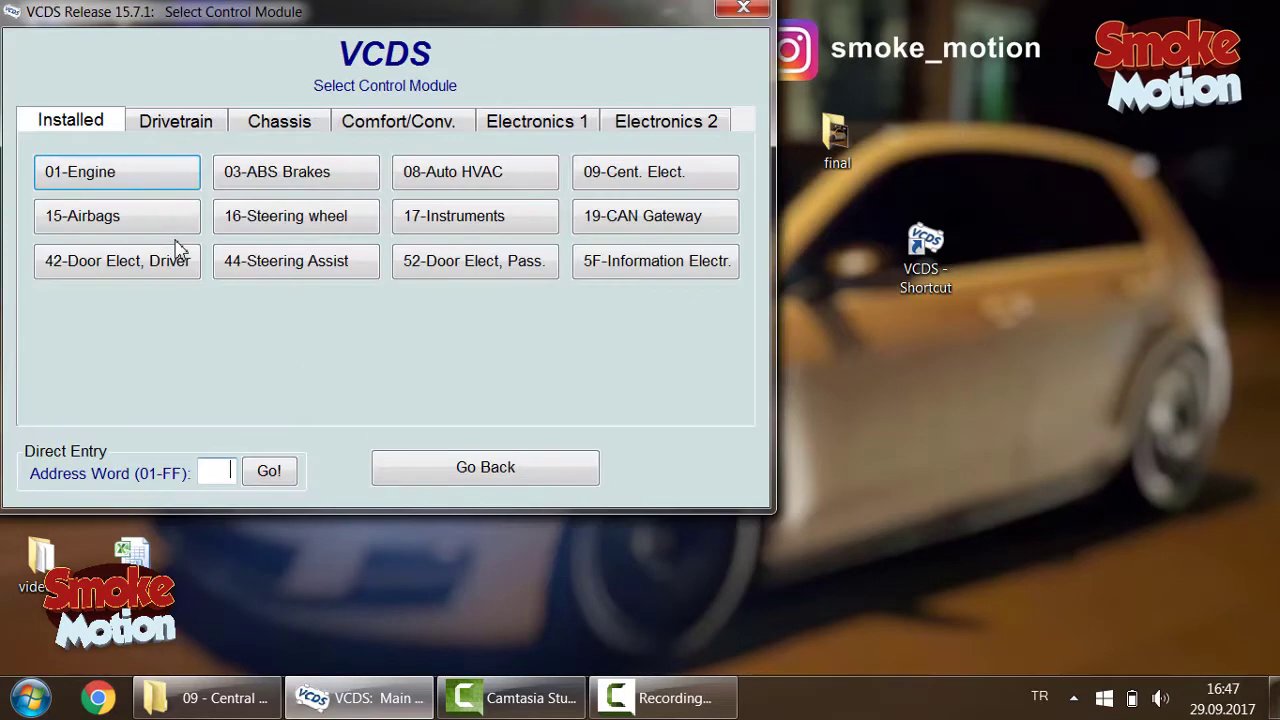
{"action": "left_click", "coordinate": [645, 176]}
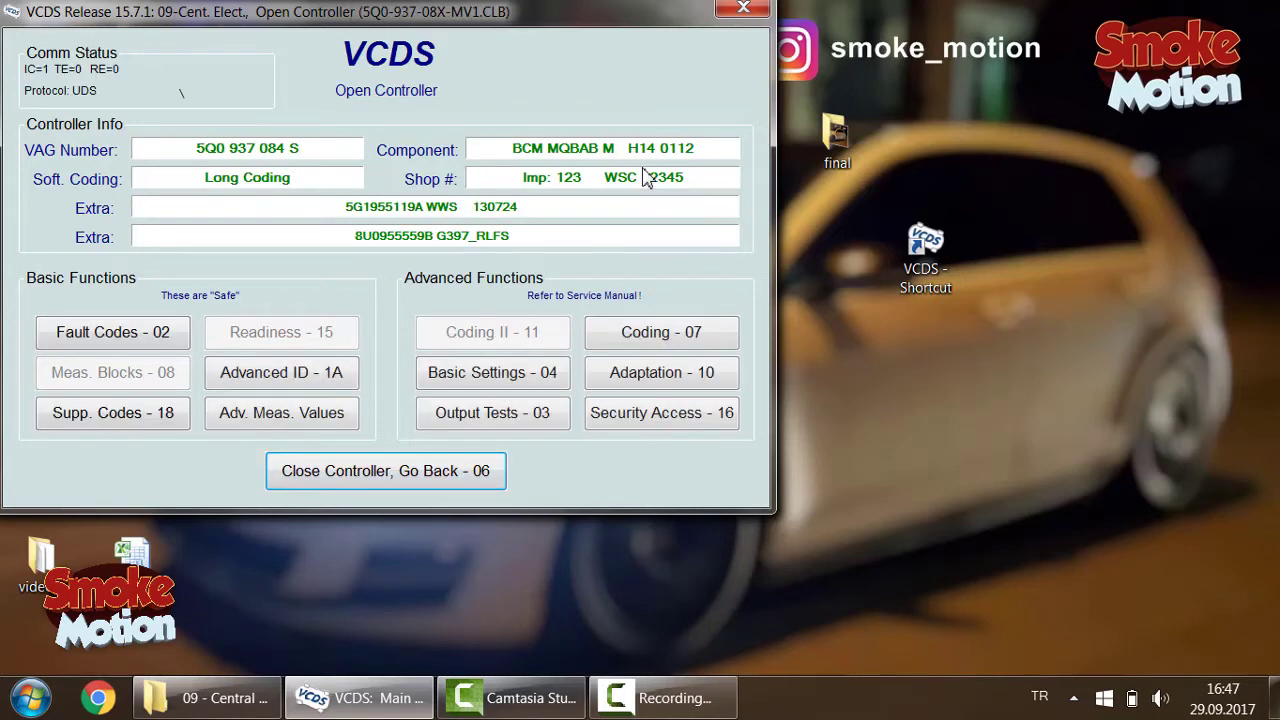
Step: Get security access code 31347 accepted, then open Adaptation - 10 for Central Electronics
{"action": "left_click", "coordinate": [627, 418]}
{"action": "type", "text": "3"}
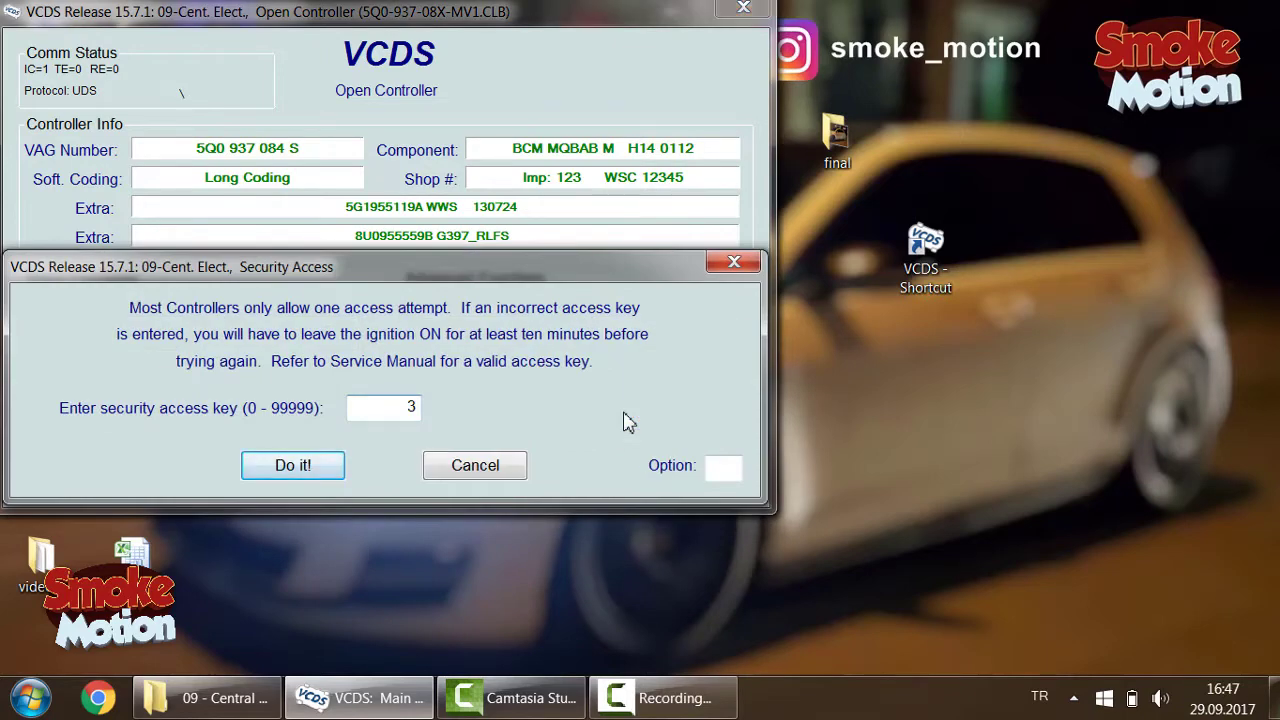
{"action": "type", "text": "1347"}
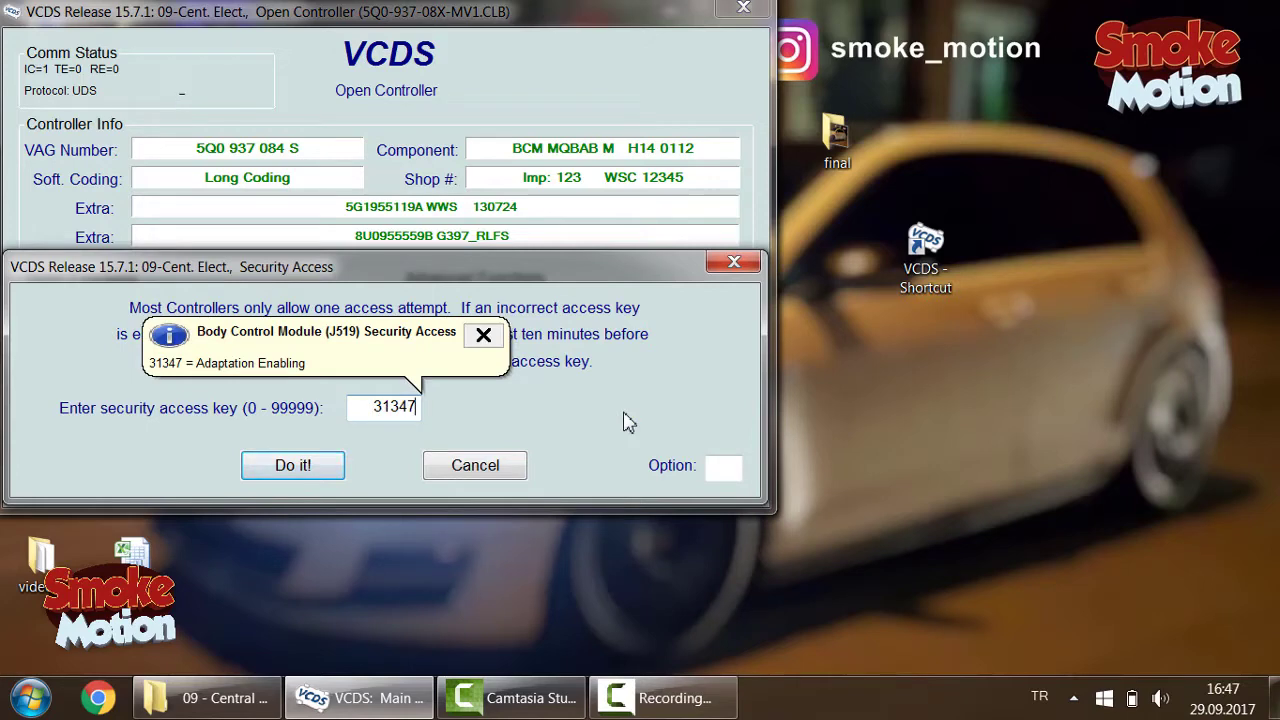
{"action": "key", "text": "Return"}
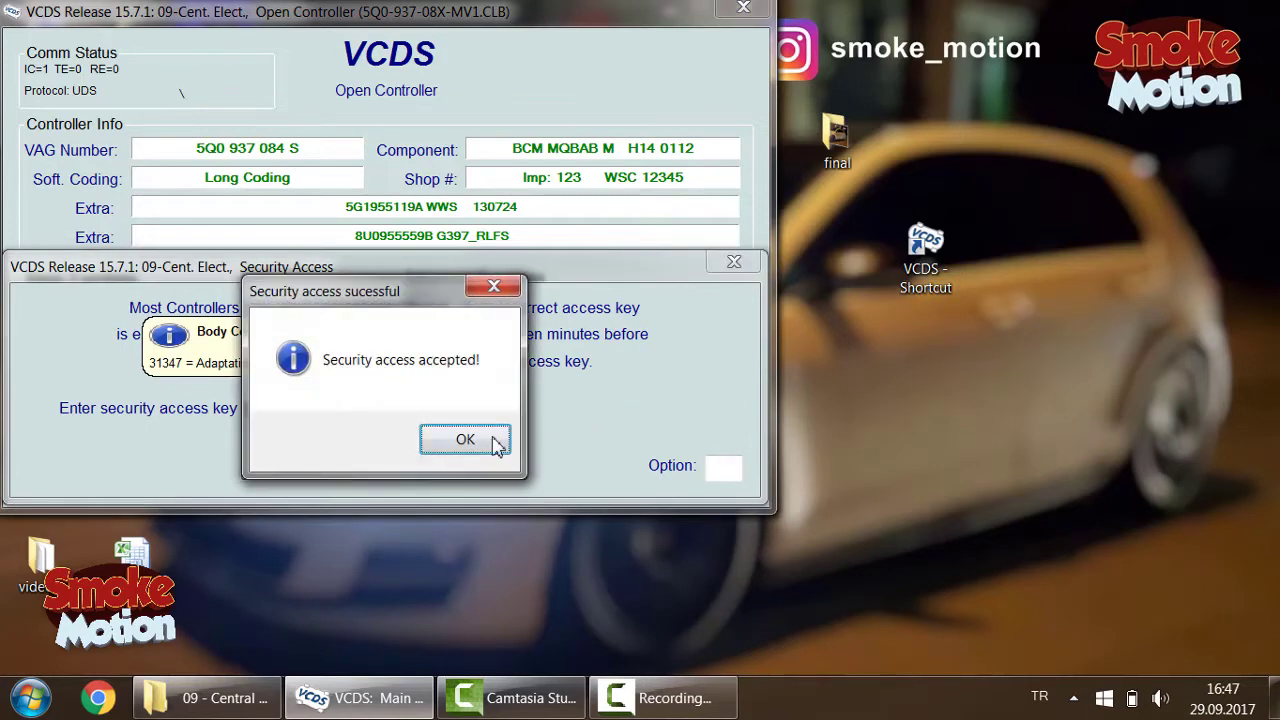
{"action": "left_click", "coordinate": [497, 443]}
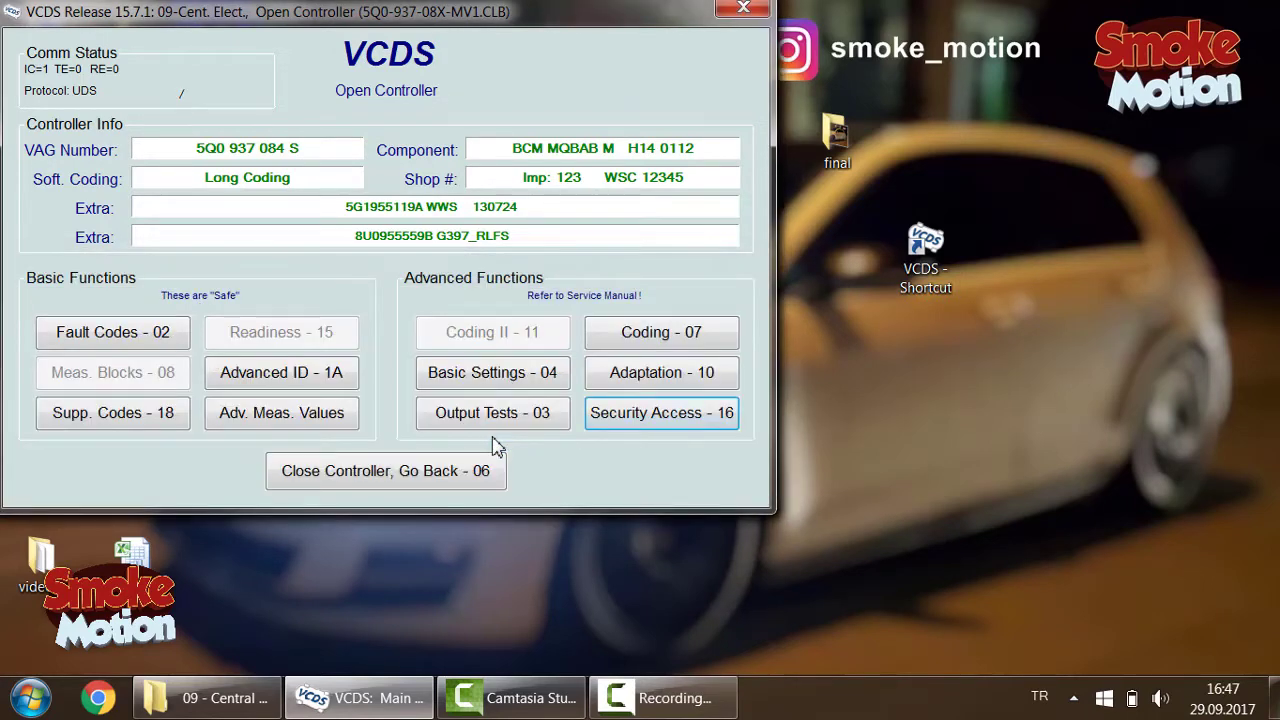
{"action": "left_click", "coordinate": [633, 384]}
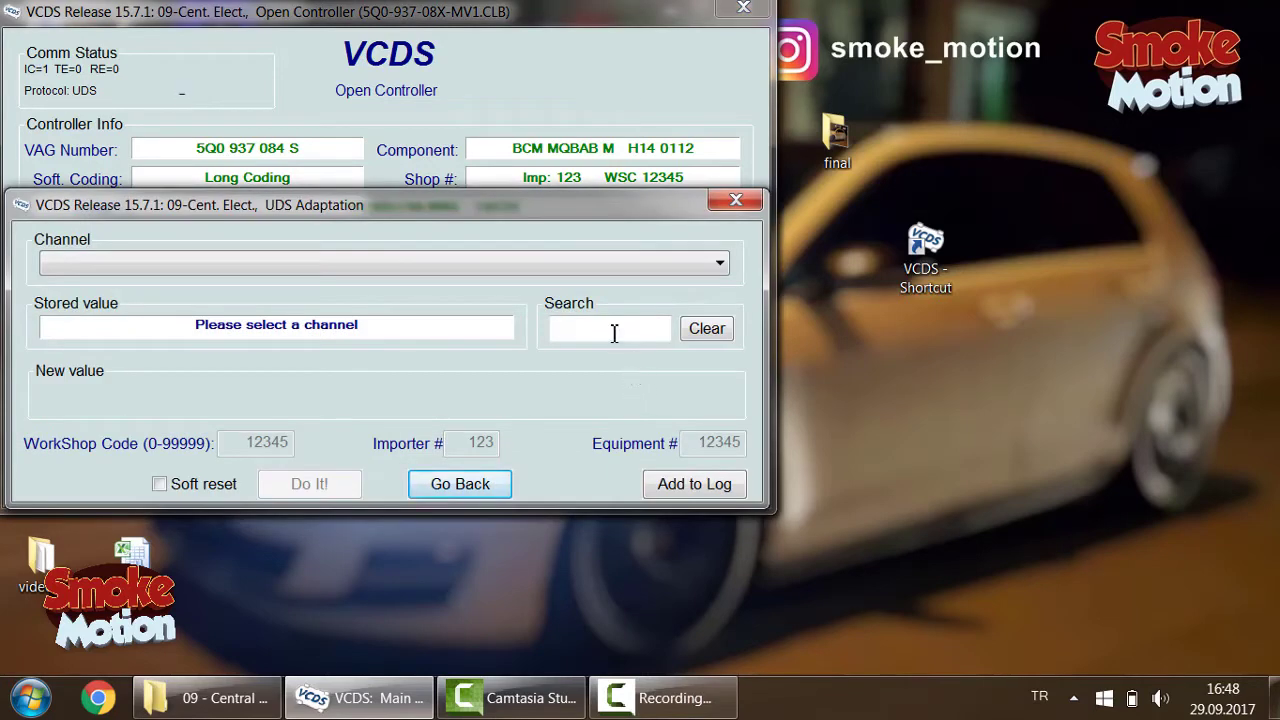
Step: Search channels for 'Acknowledgement' and load channel (1) Akustische Rueckmeldung entriegeln
{"action": "left_click", "coordinate": [614, 333]}
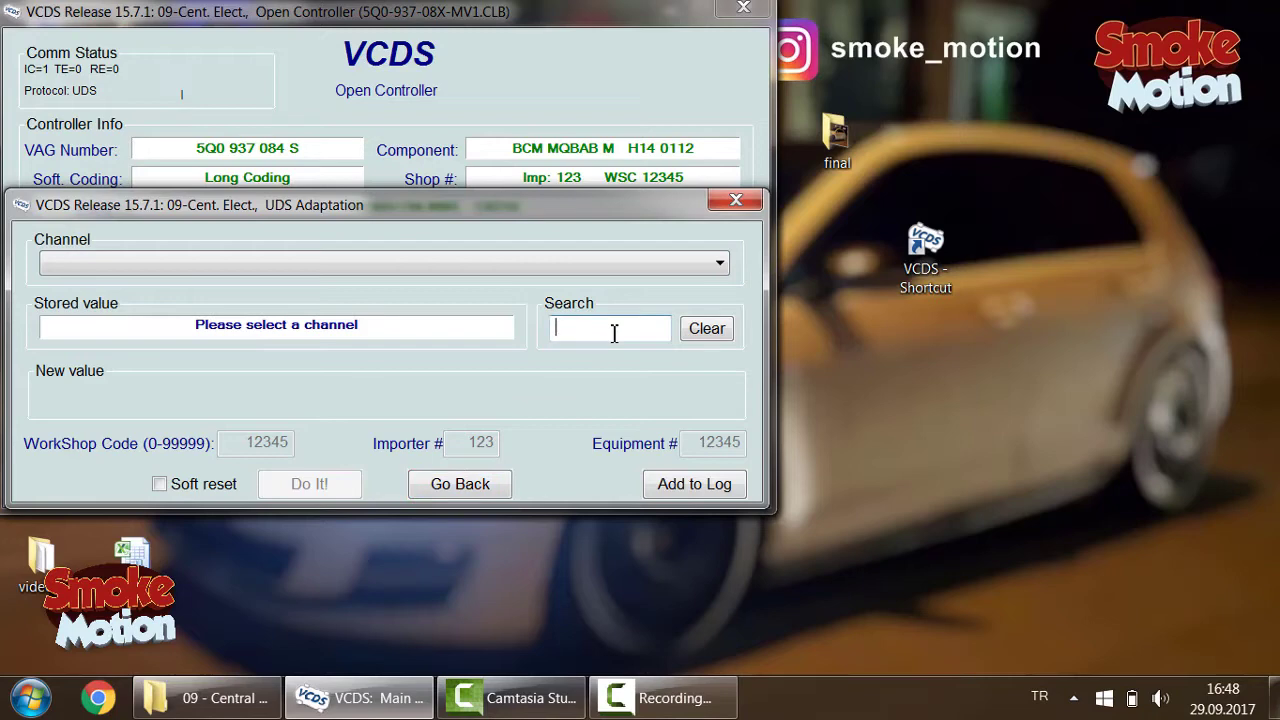
{"action": "type", "text": "knowledgement"}
{"action": "type", "text": "Ac"}
{"action": "left_click", "coordinate": [505, 272]}
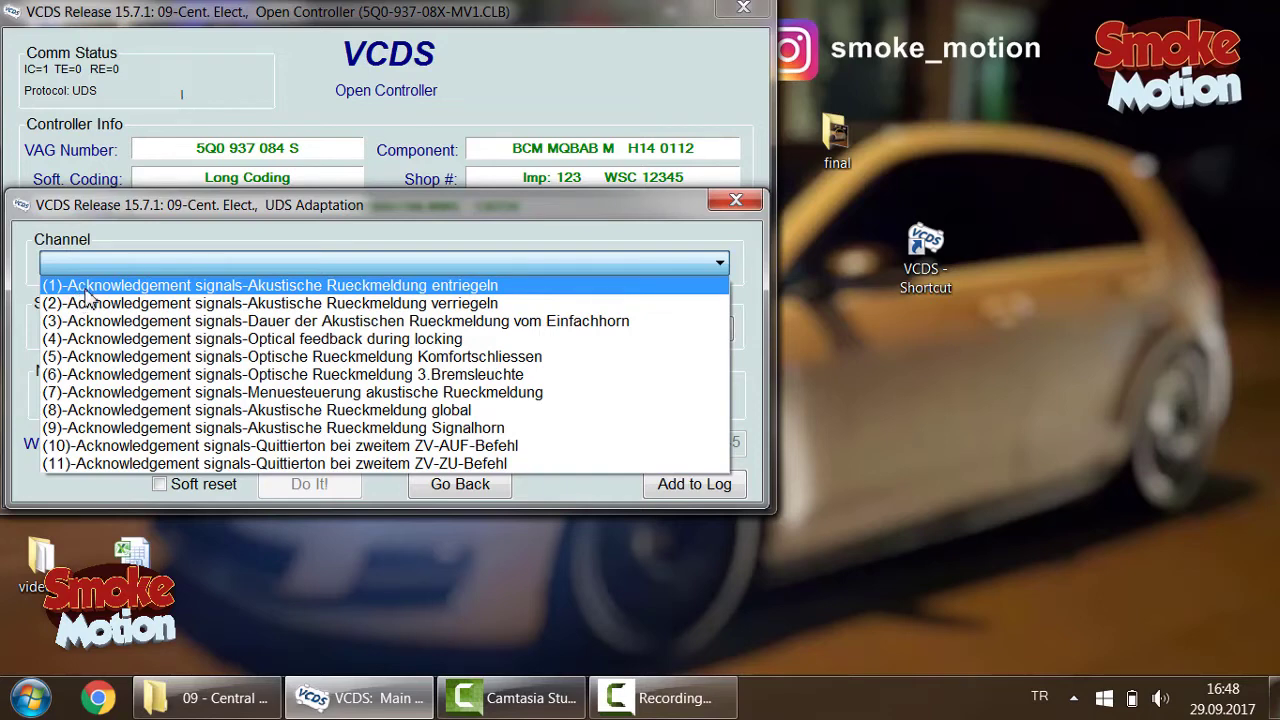
{"action": "left_click", "coordinate": [88, 288]}
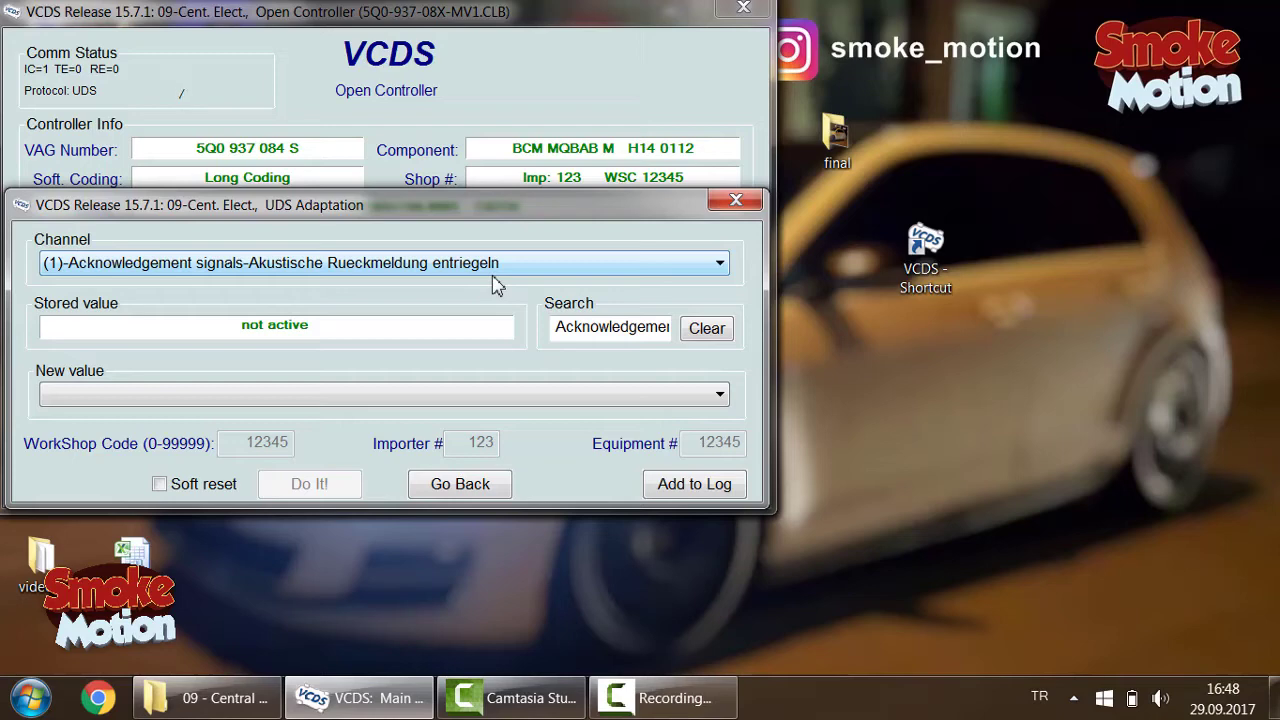
Step: Leave channel (1) unchanged, load channel (2) verriegeln and choose new value active
{"action": "left_click", "coordinate": [447, 396]}
{"action": "left_click", "coordinate": [447, 400]}
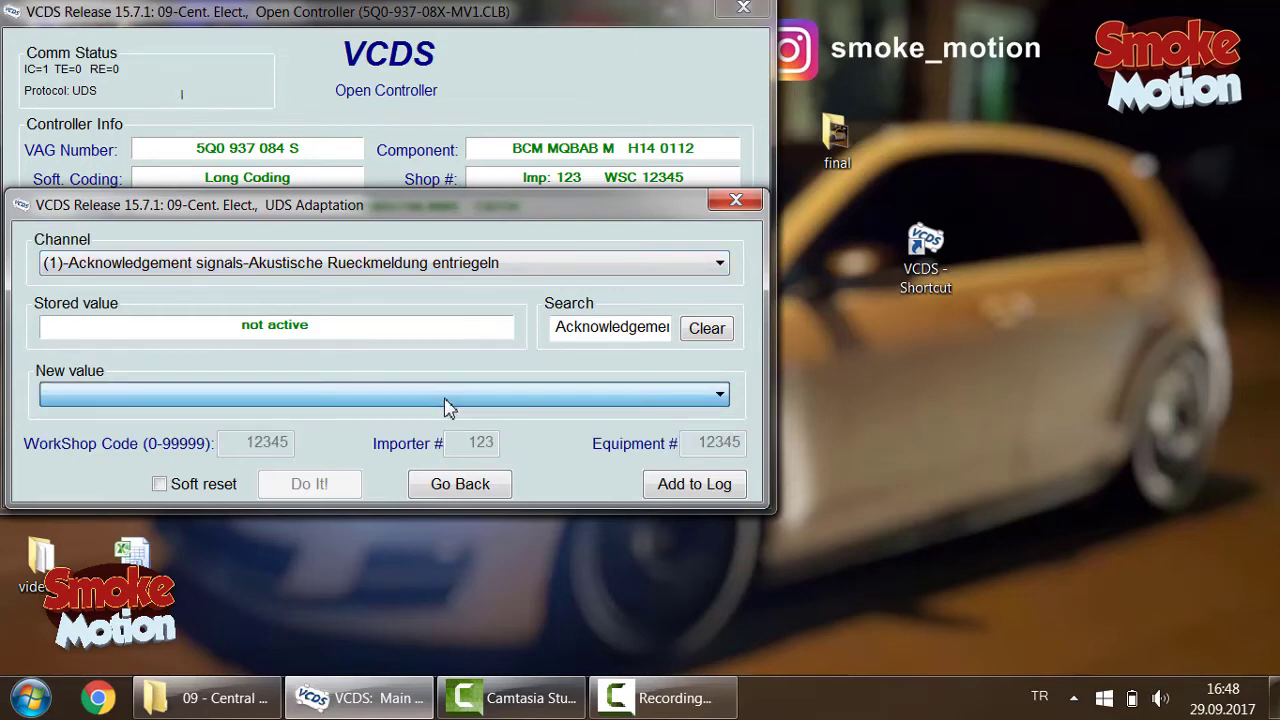
{"action": "left_click", "coordinate": [487, 268]}
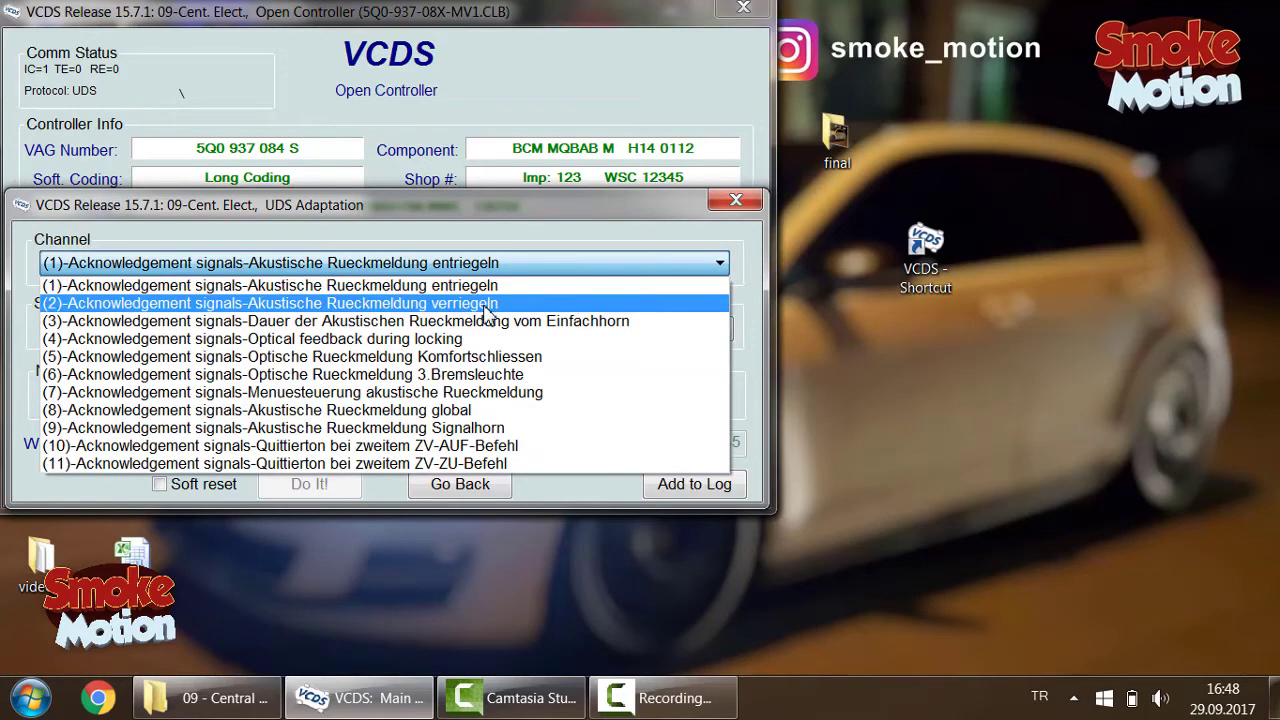
{"action": "left_click", "coordinate": [487, 304]}
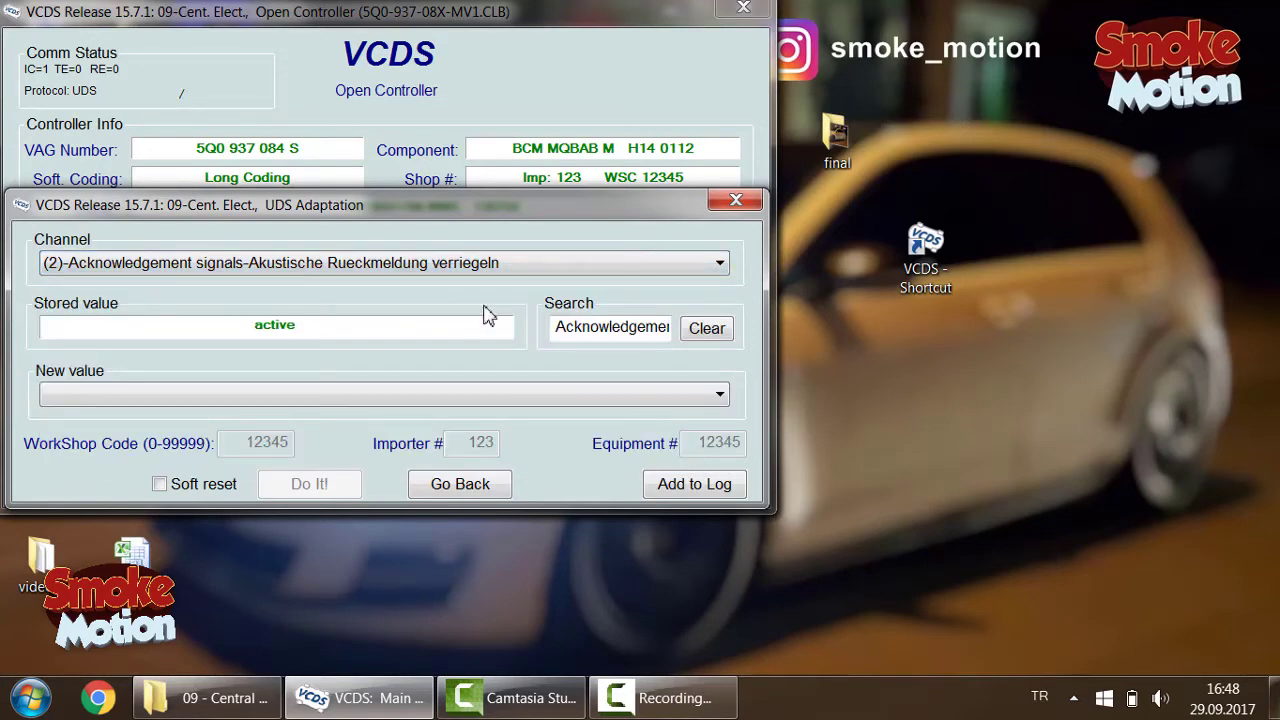
{"action": "left_click", "coordinate": [453, 401]}
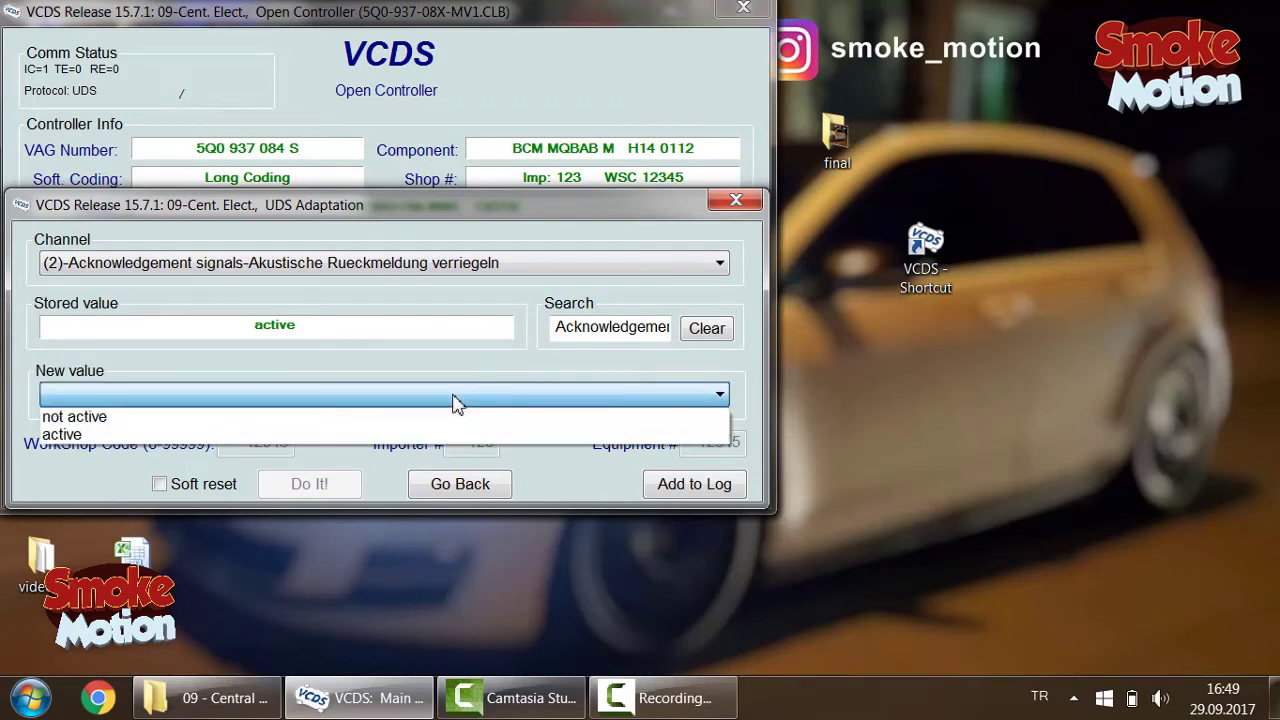
{"action": "left_click", "coordinate": [447, 434]}
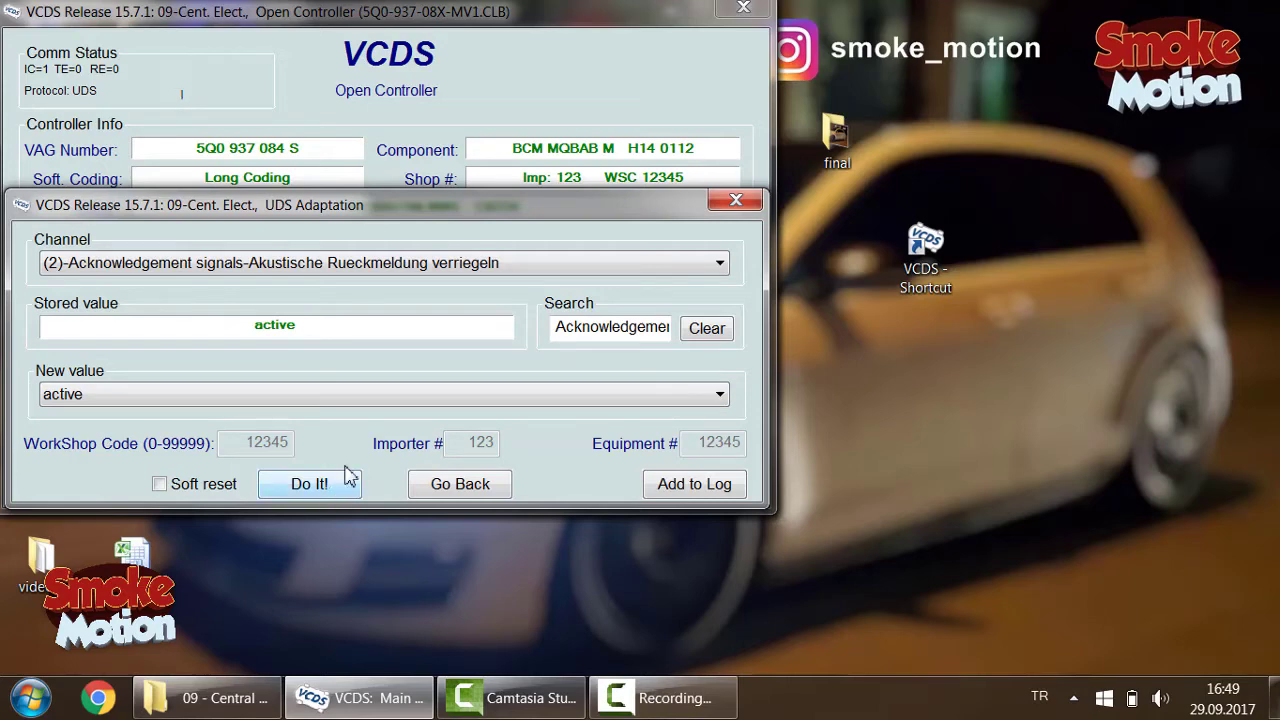
{"action": "left_click", "coordinate": [436, 276]}
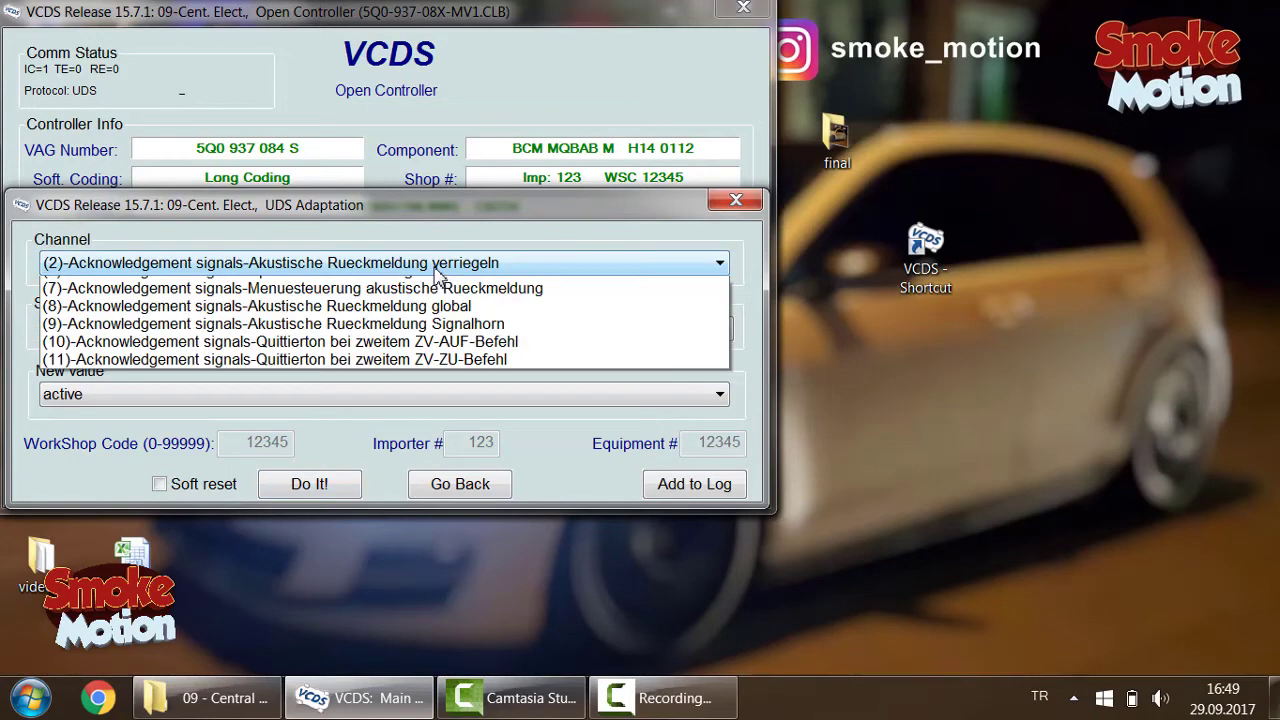
Step: Load channel (3) horn feedback duration and view its new-value choices without changing anything
{"action": "left_click", "coordinate": [438, 322]}
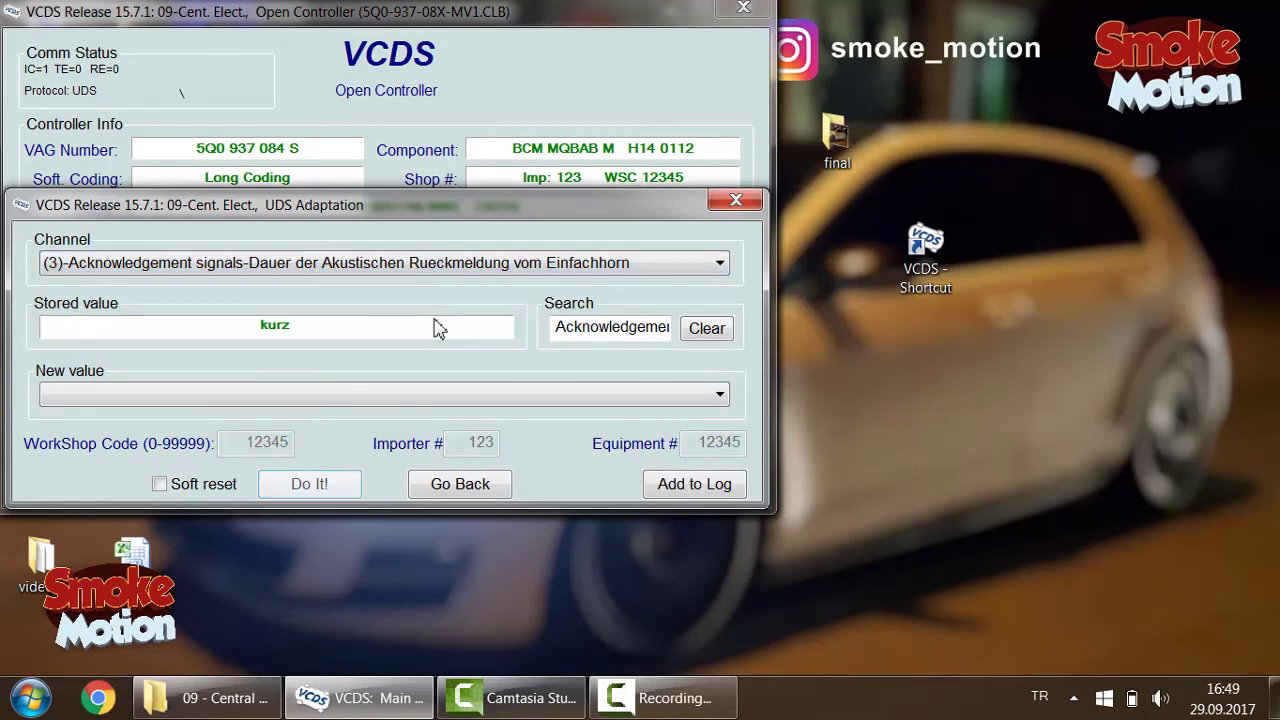
{"action": "left_click", "coordinate": [418, 404]}
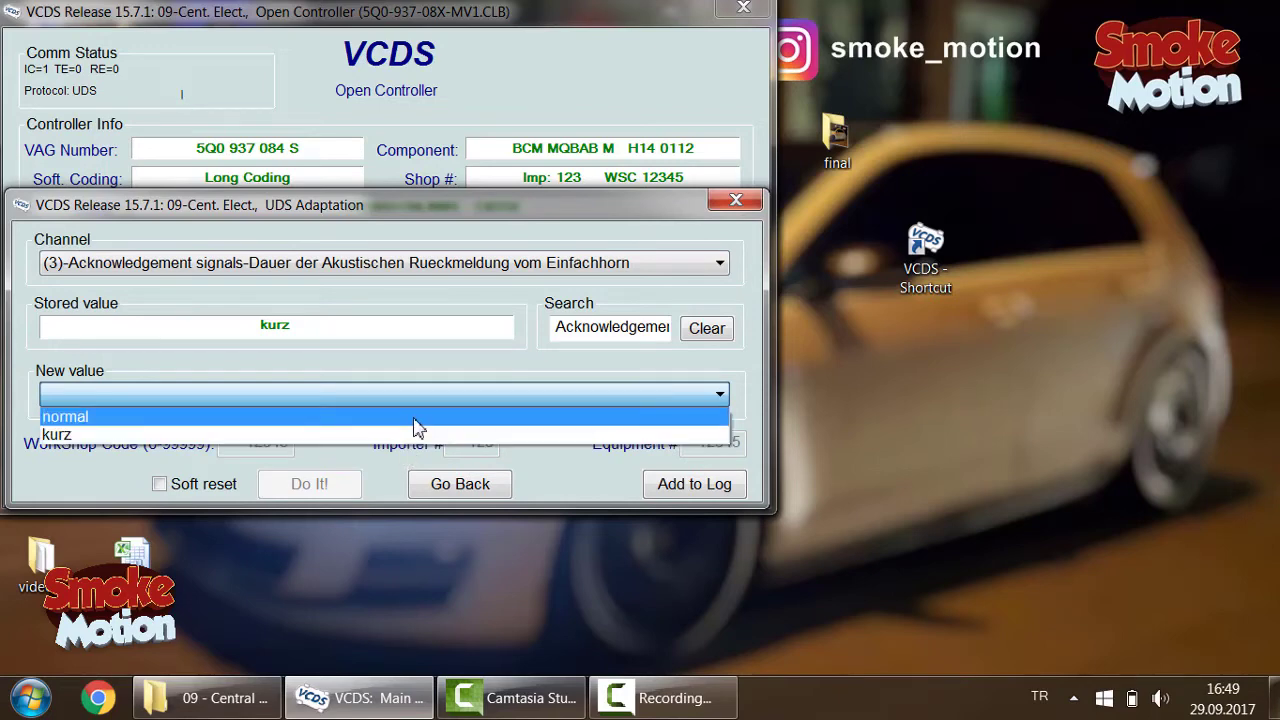
{"action": "left_click", "coordinate": [480, 275]}
Step: Pick channel (4) Optical feedback during locking, then advance to channel (5) Komfortschliessen
{"action": "left_click", "coordinate": [480, 275]}
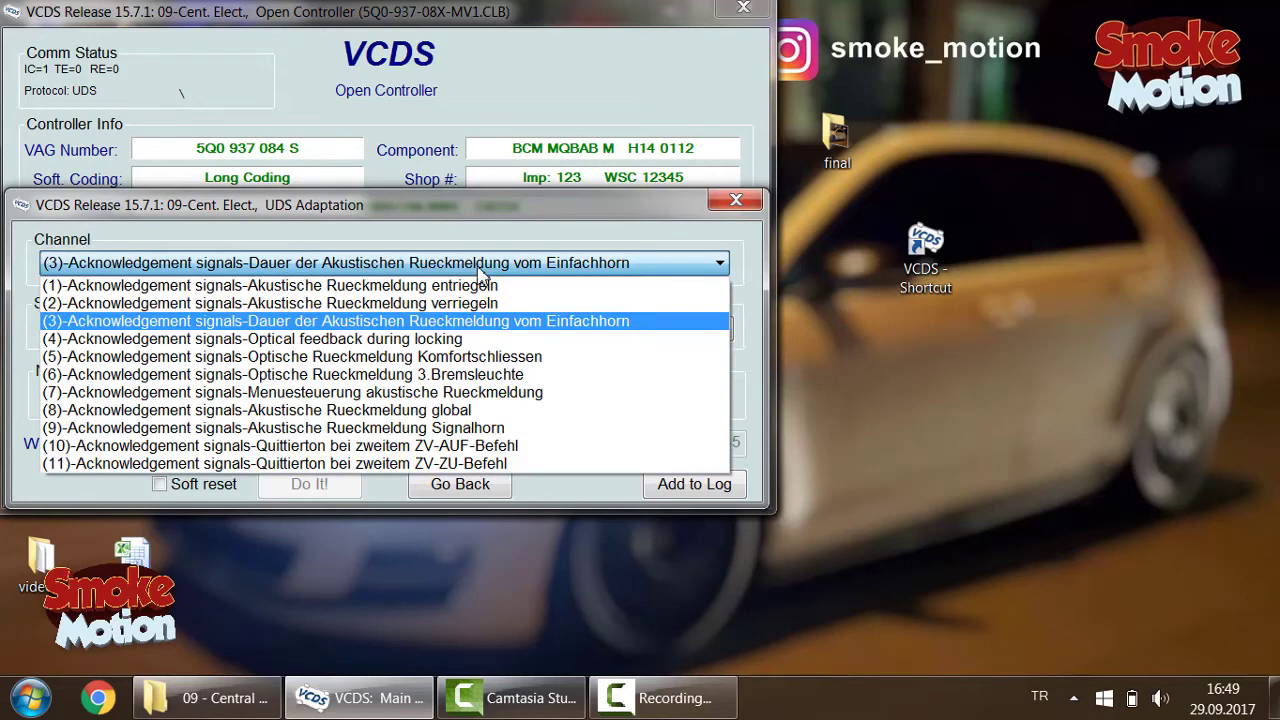
{"action": "left_click", "coordinate": [470, 340]}
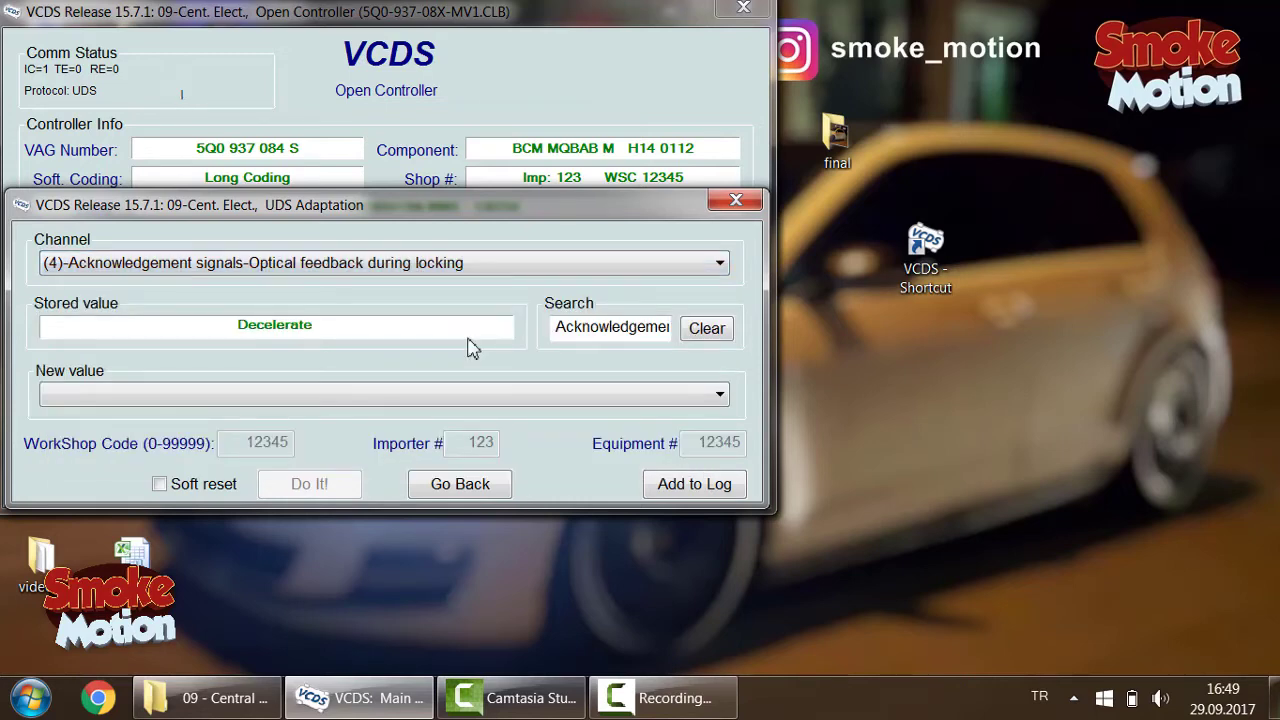
{"action": "key", "text": "Down"}
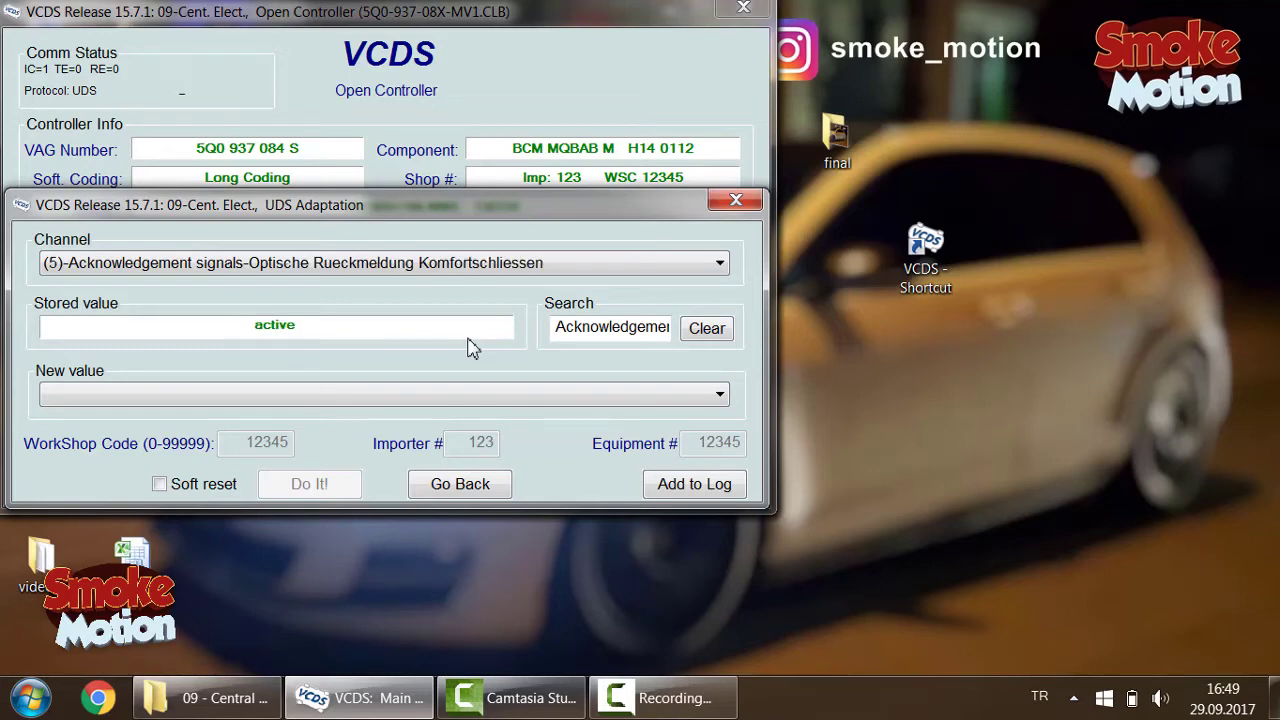
Step: Load channel (6) 3.Bremsleuchte and step through channels (7) and (8) to (9) Signalhorn
{"action": "left_click", "coordinate": [464, 395]}
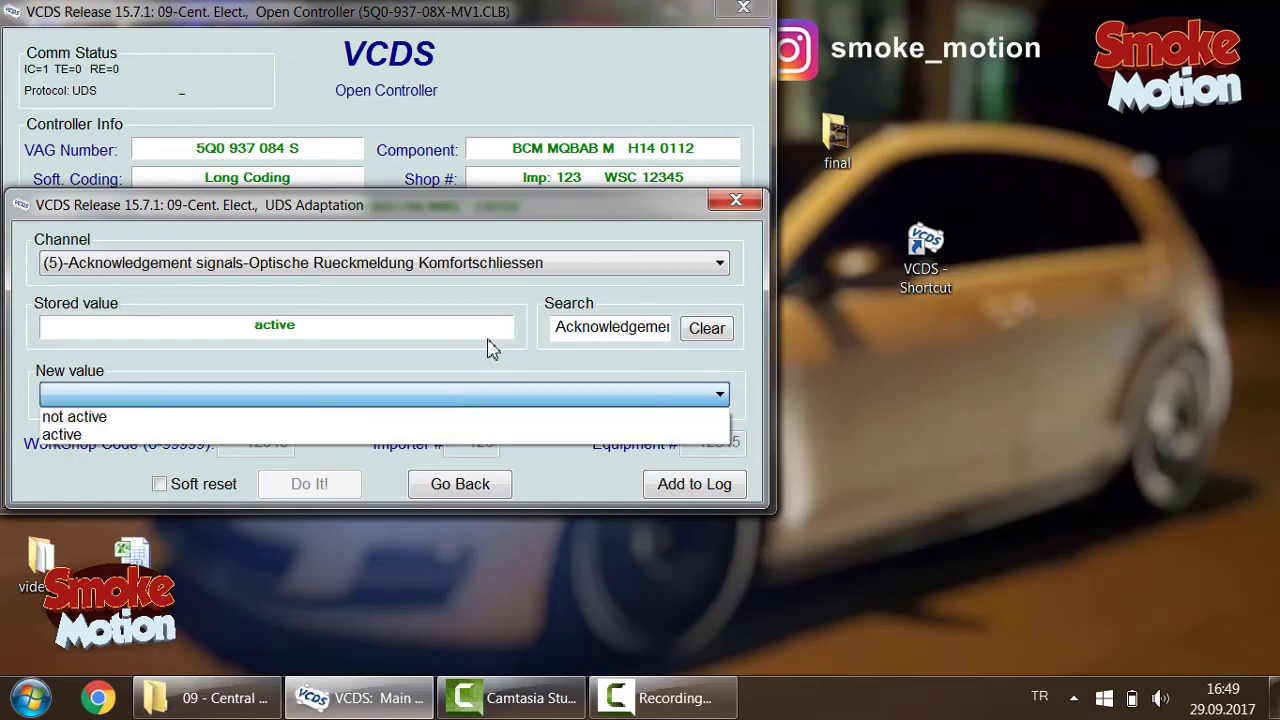
{"action": "left_click", "coordinate": [530, 283]}
{"action": "left_click", "coordinate": [530, 283]}
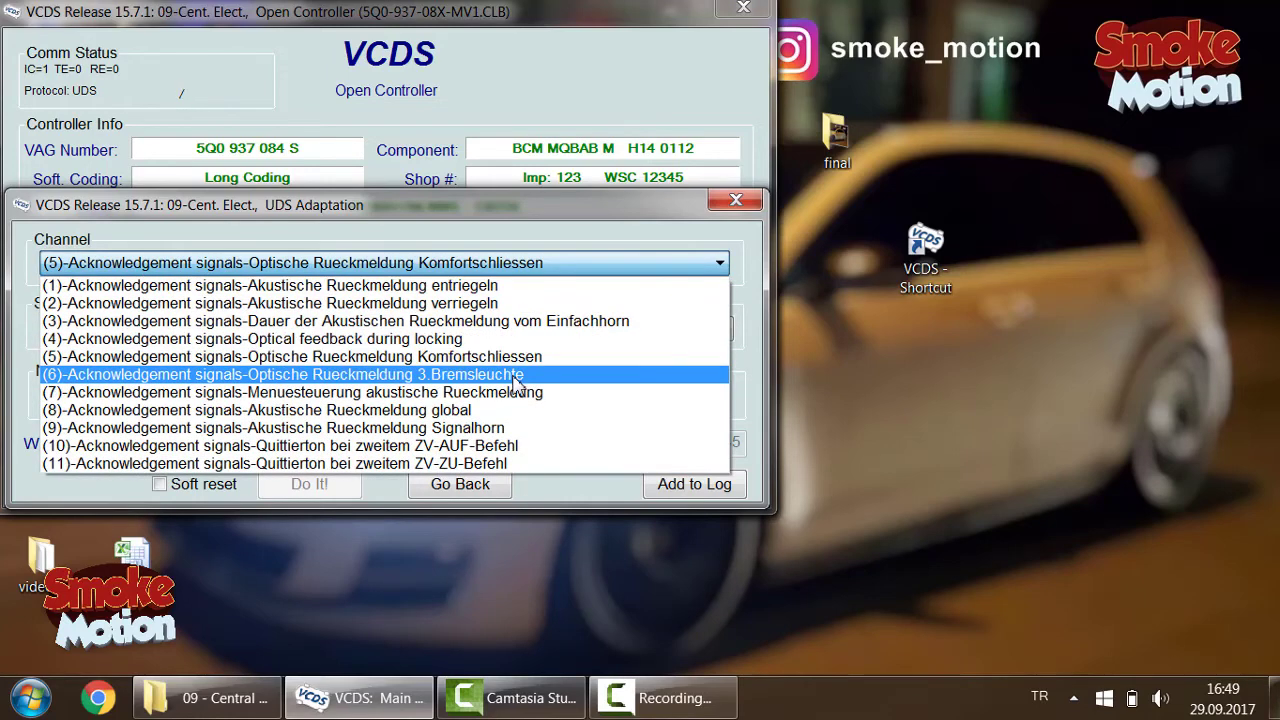
{"action": "left_click", "coordinate": [515, 375]}
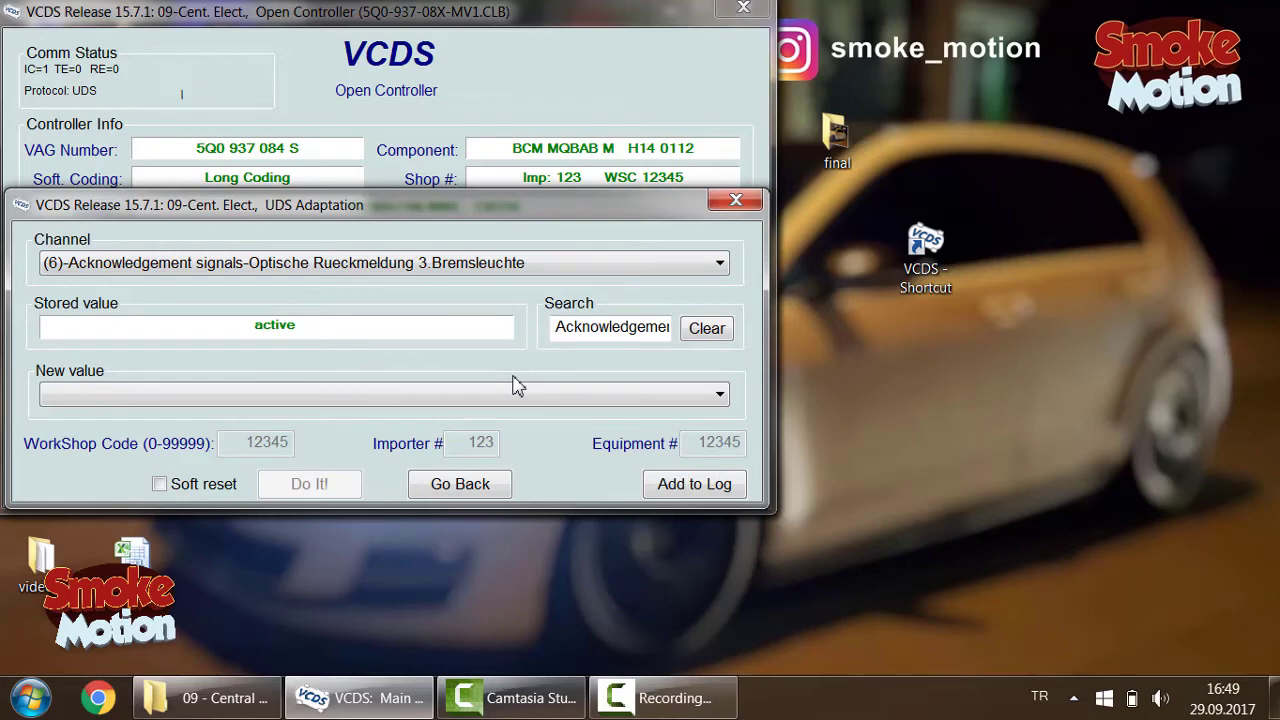
{"action": "key", "text": "Down"}
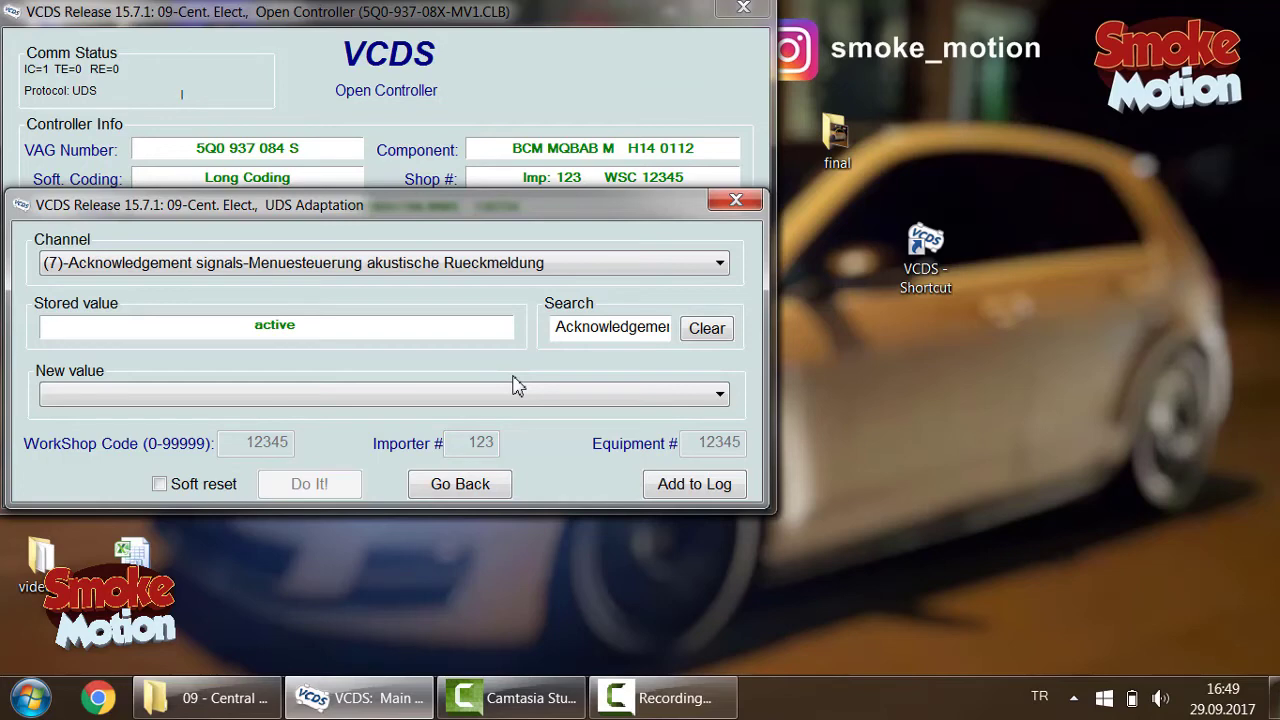
{"action": "key", "text": "Down"}
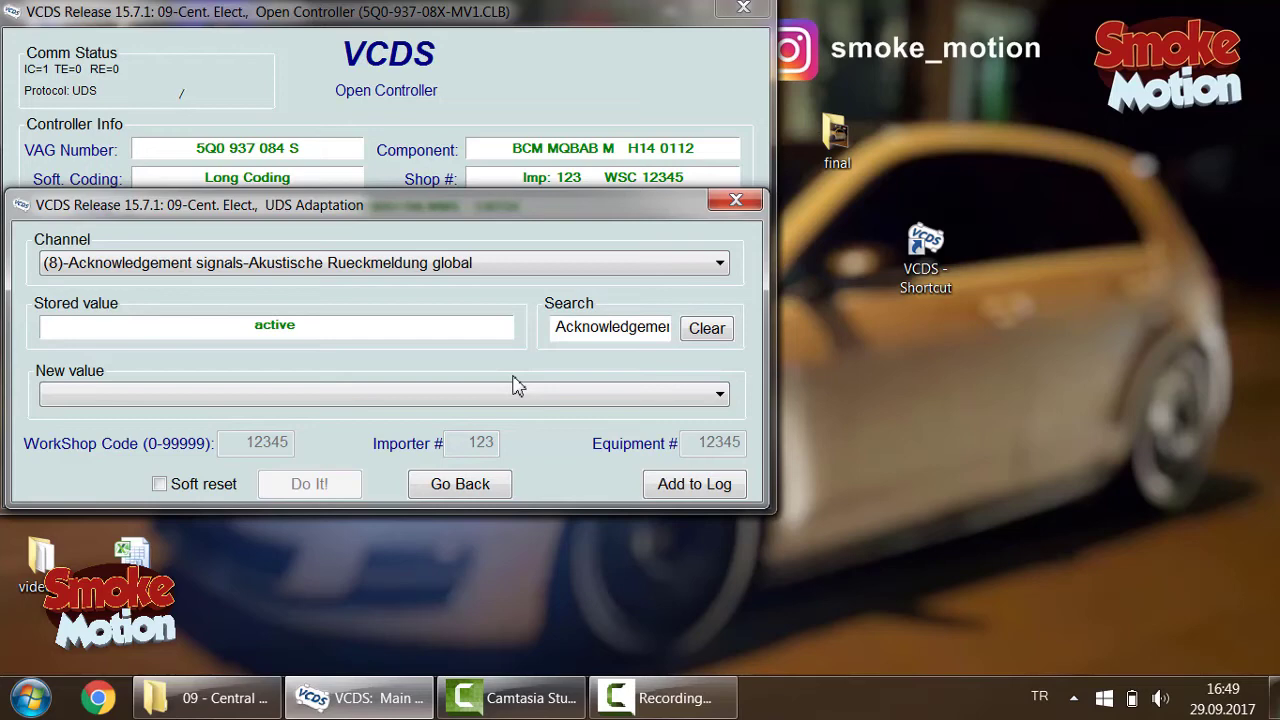
{"action": "key", "text": "Down"}
Step: Load channel (10), check (11), then step back through channels (9) to (6)
{"action": "left_click", "coordinate": [571, 268]}
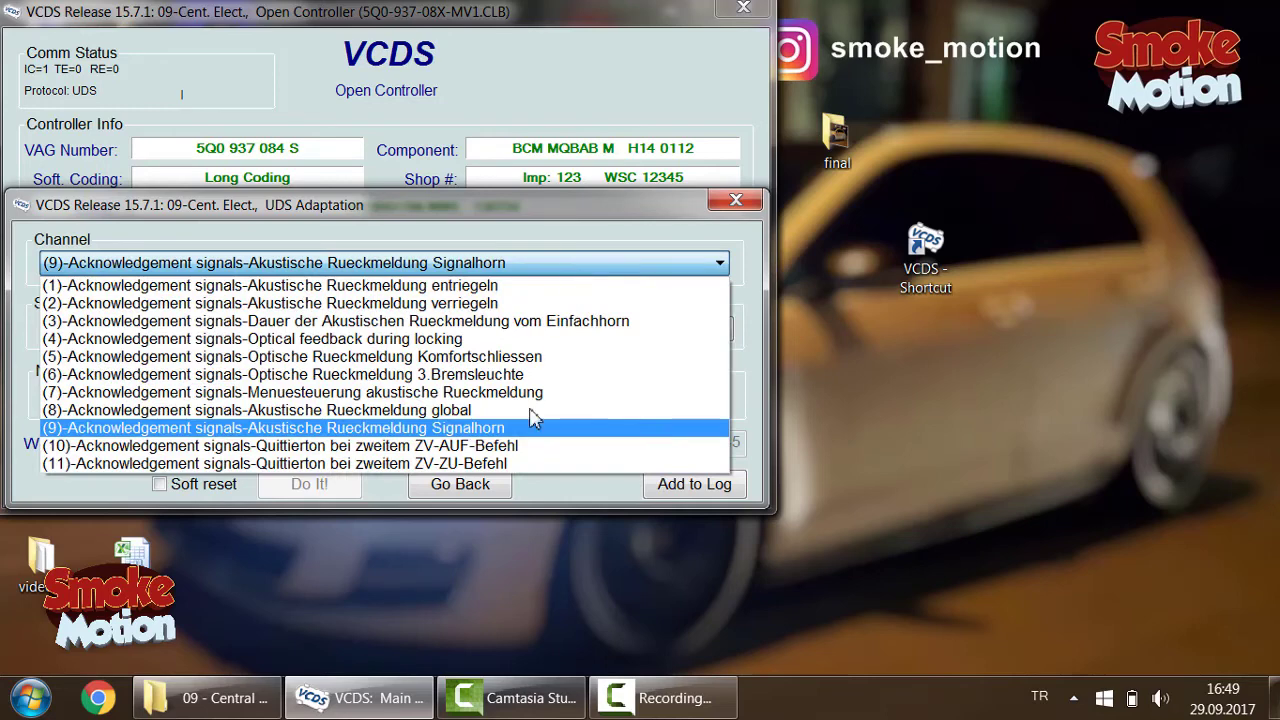
{"action": "left_click", "coordinate": [519, 452]}
{"action": "key", "text": "Down"}
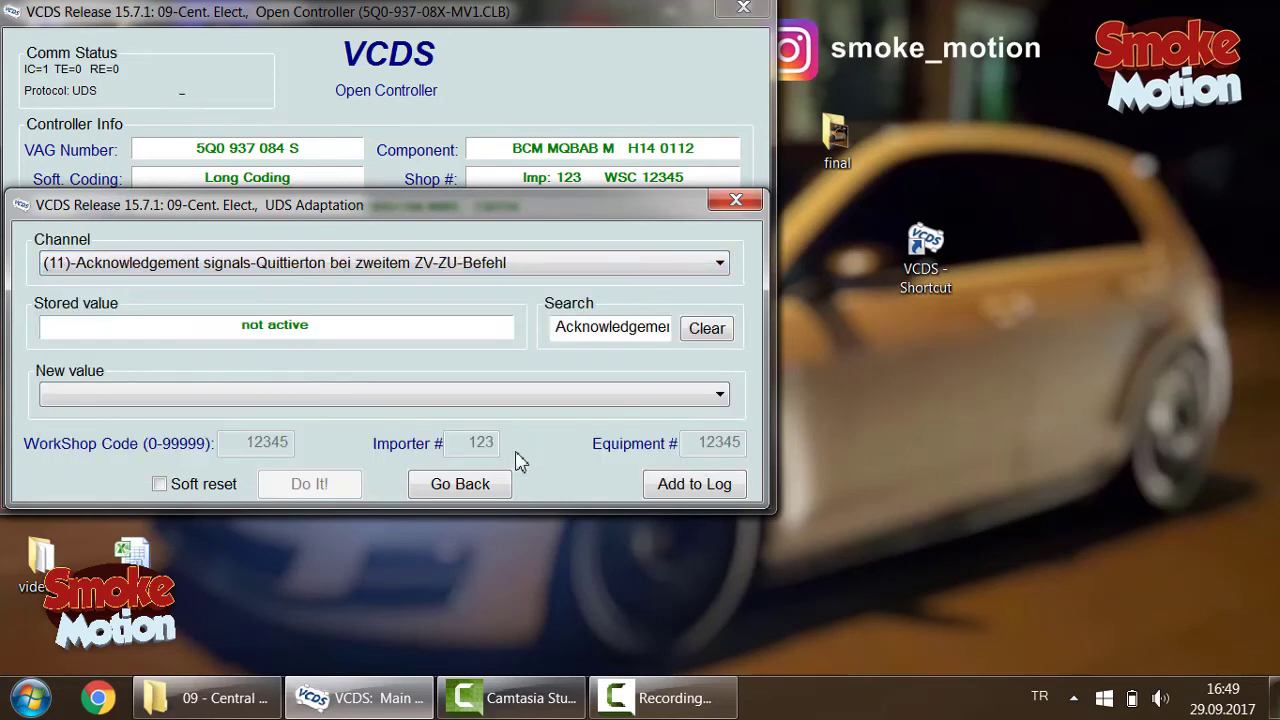
{"action": "key", "text": "Up"}
{"action": "key", "text": "Up"}
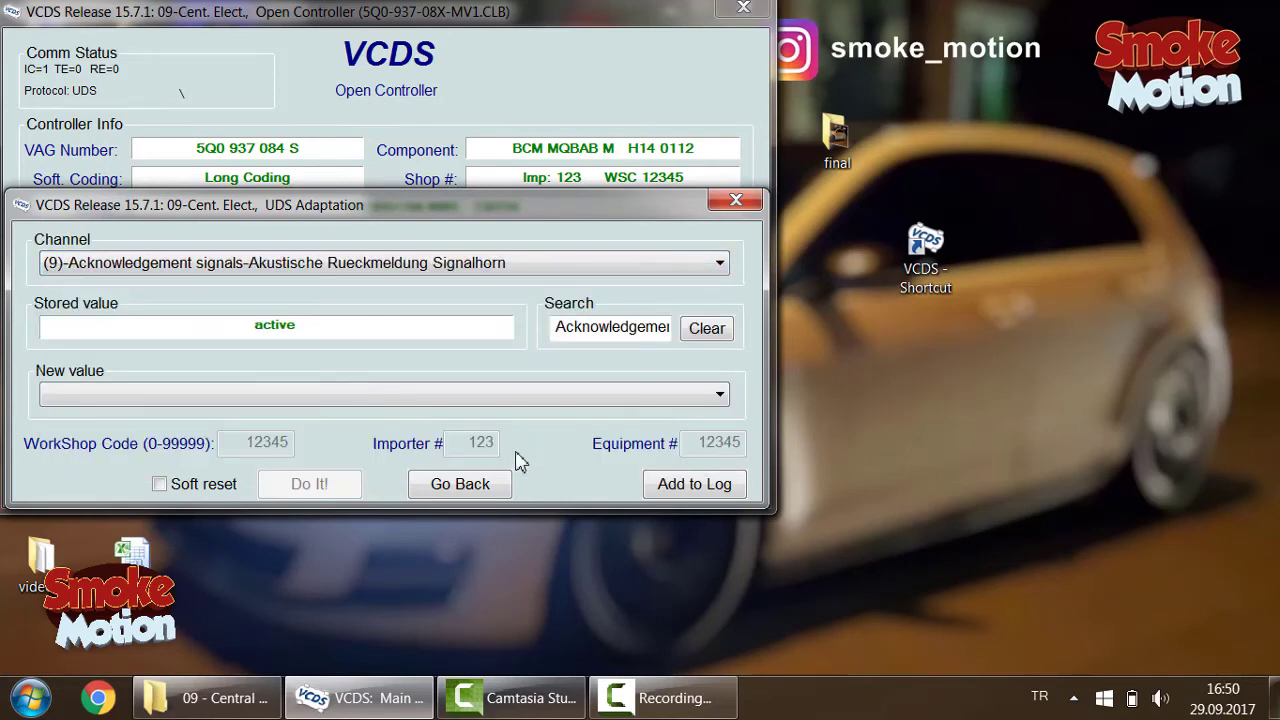
{"action": "key", "text": "Up"}
{"action": "key", "text": "Up"}
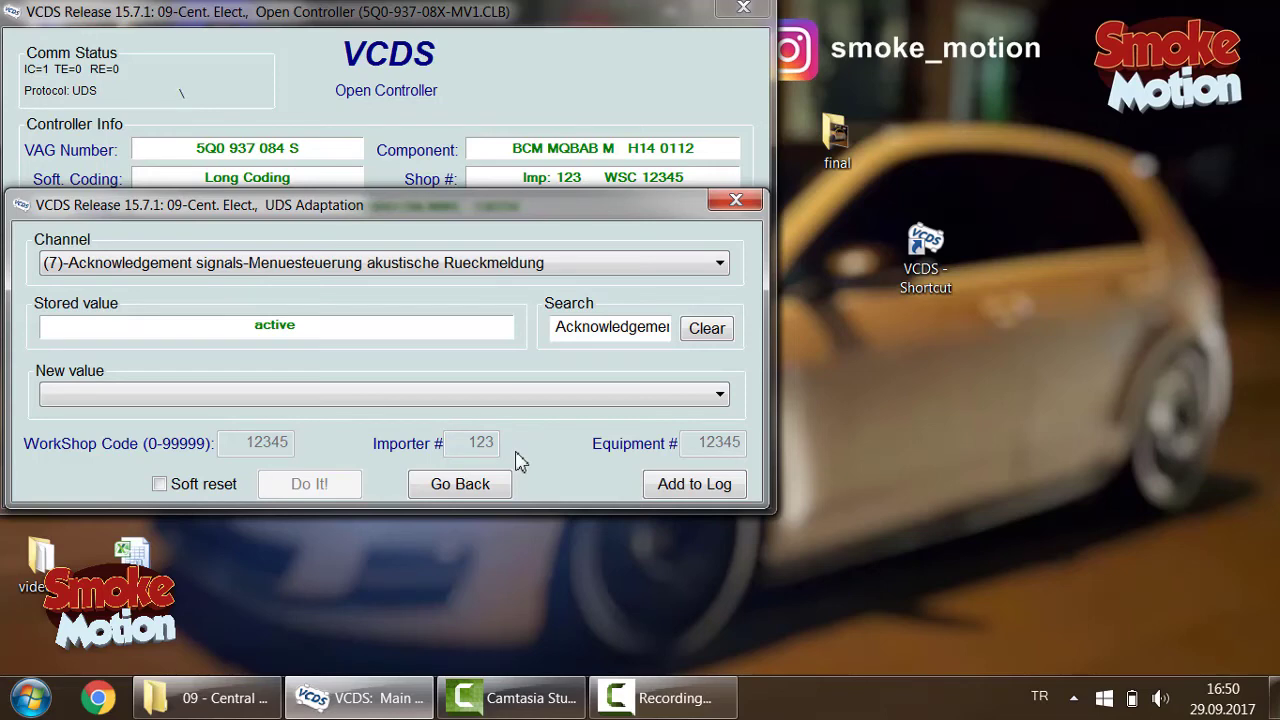
{"action": "key", "text": "Up"}
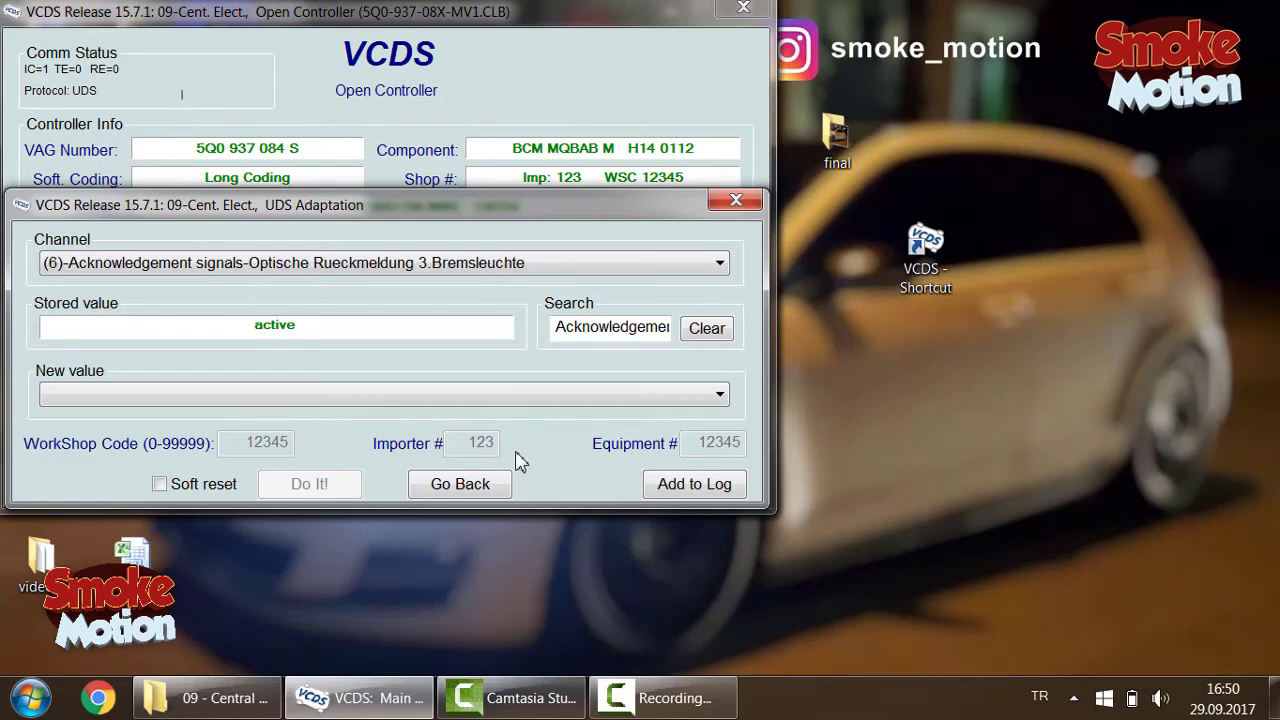
Step: Step back through channels (5), (4) and (2), then leave adaptation with Go Back
{"action": "key", "text": "Up"}
{"action": "key", "text": "Down"}
{"action": "key", "text": "Up"}
{"action": "key", "text": "Up"}
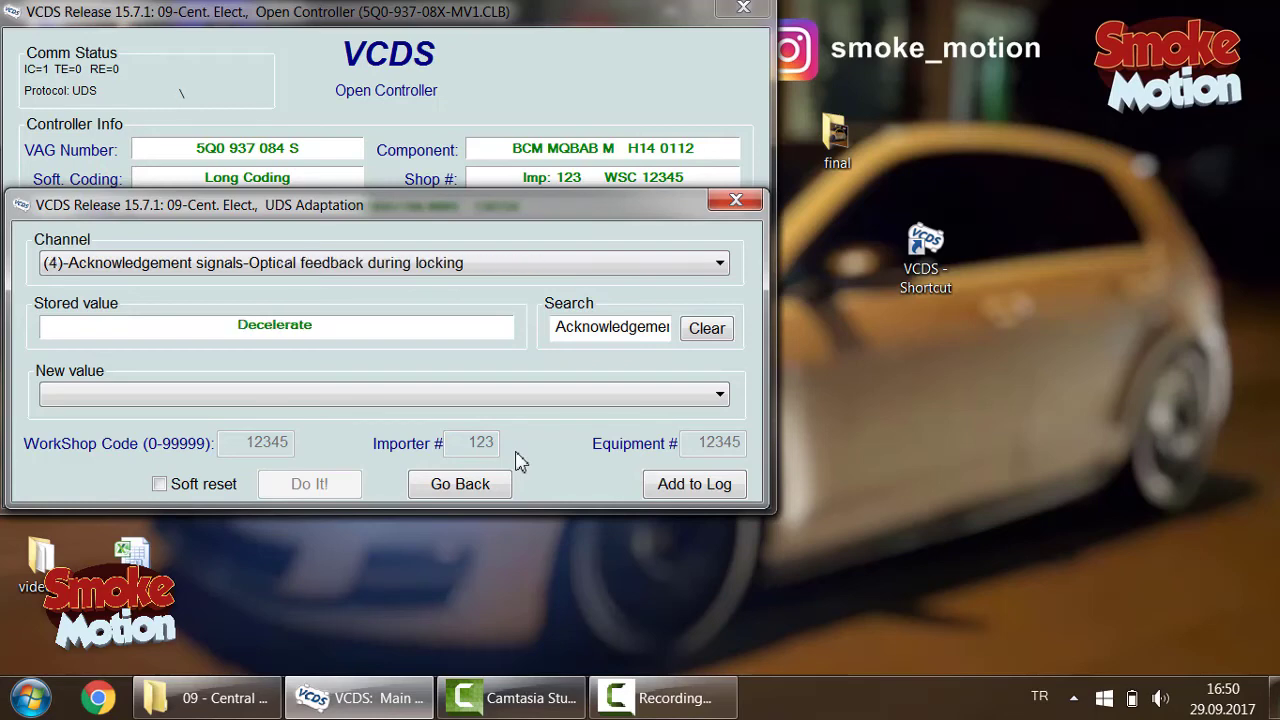
{"action": "key", "text": "Up"}
{"action": "key", "text": "Up"}
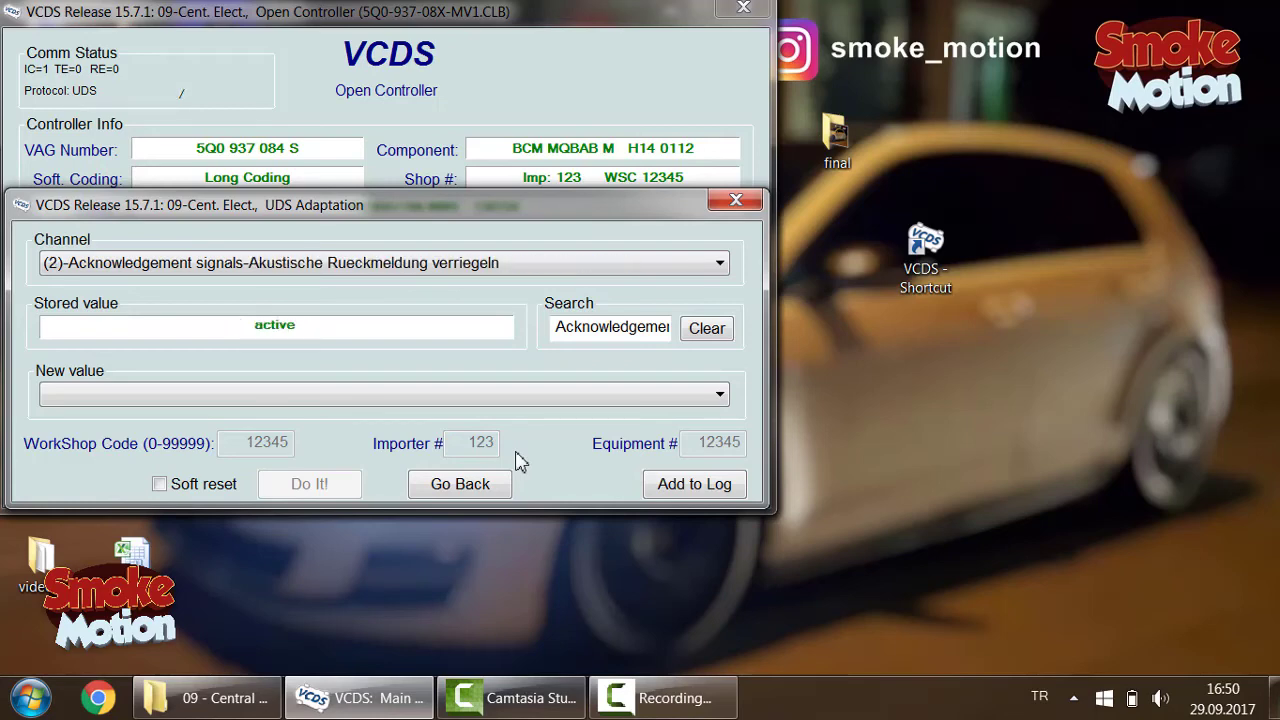
{"action": "key", "text": "Up"}
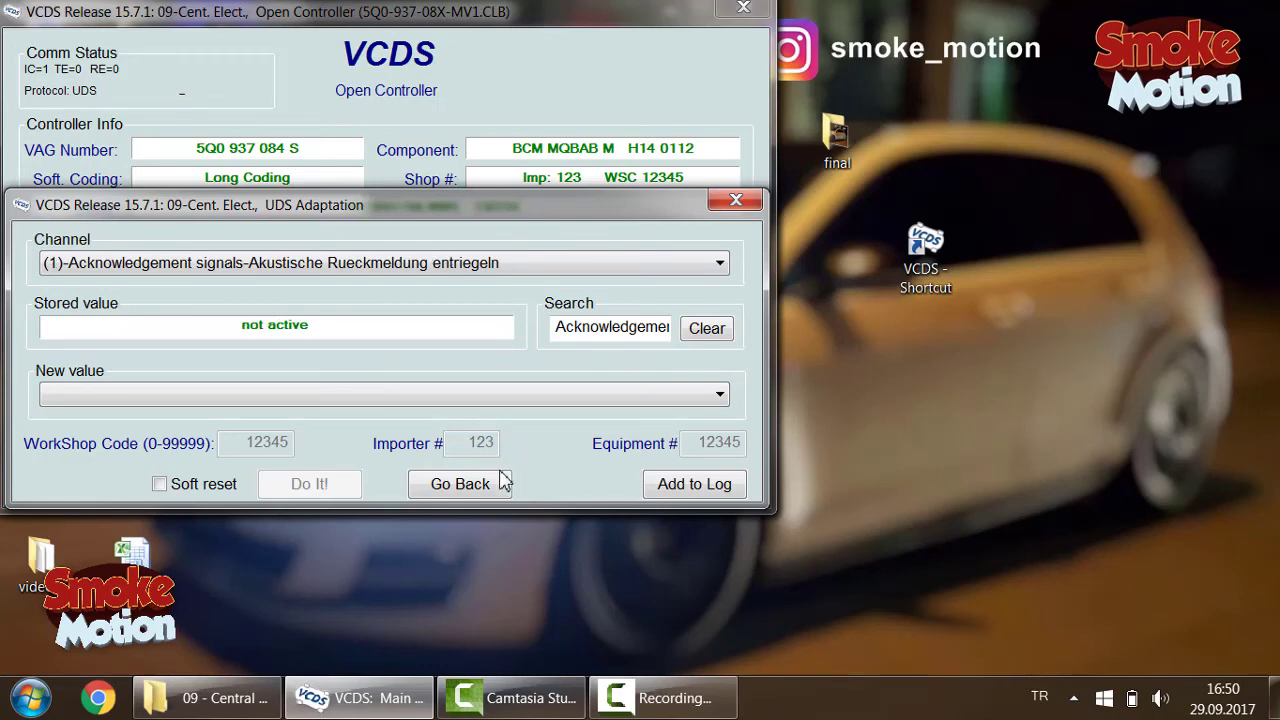
{"action": "left_click", "coordinate": [503, 483]}
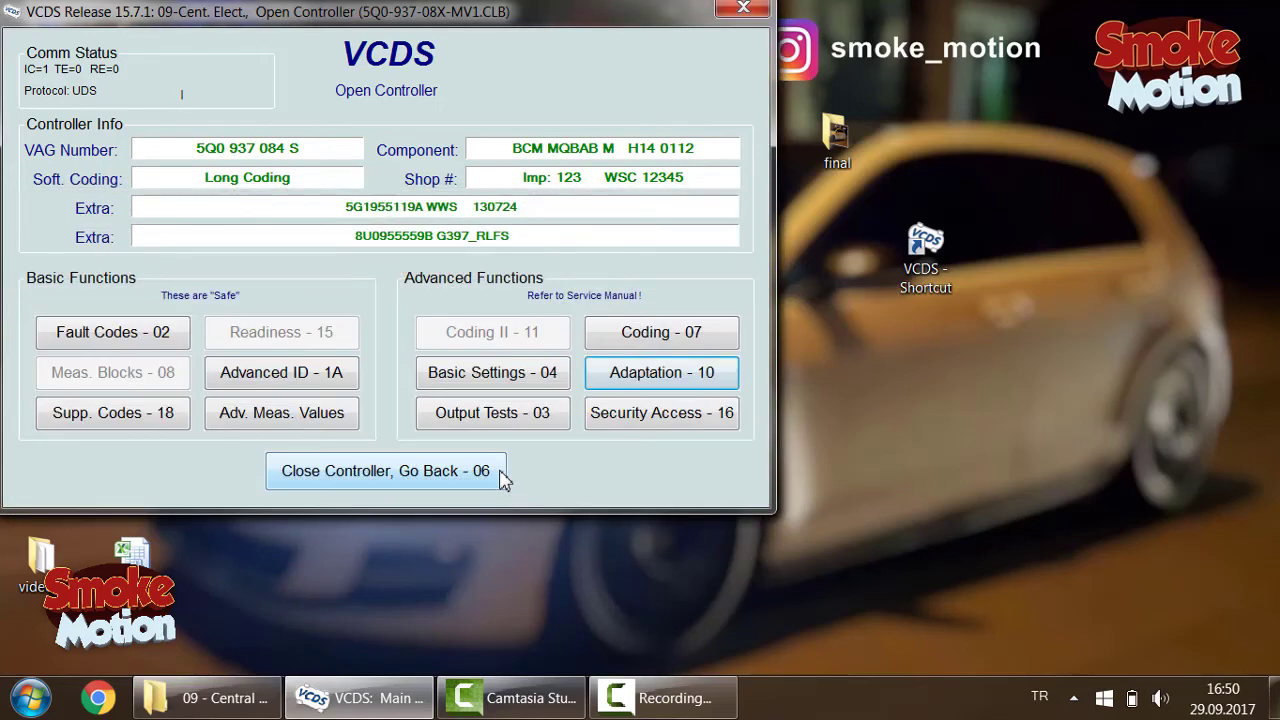